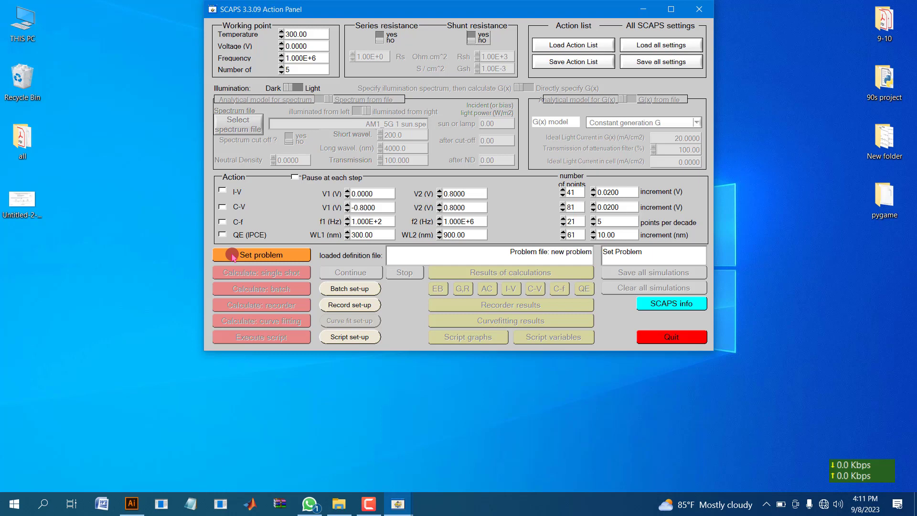
- Open the solar cell definition panel full-screen and start a new layer
click(232, 256)
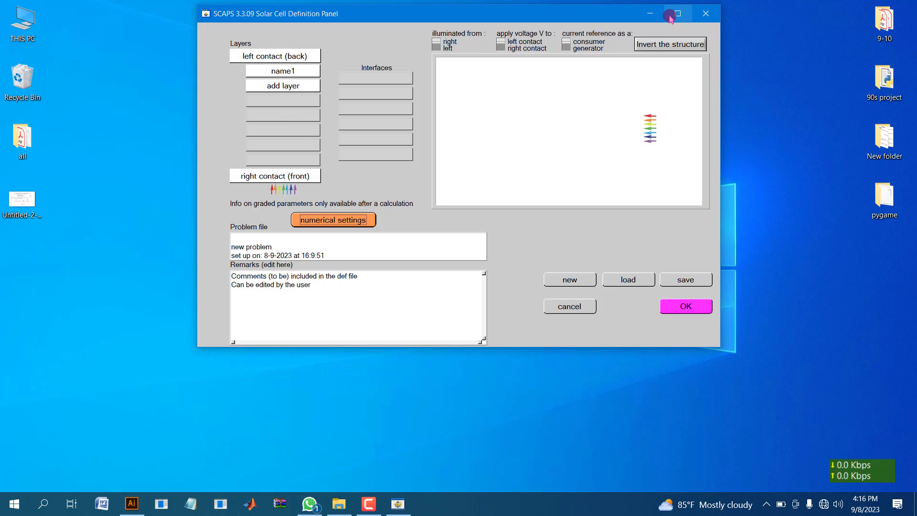
click(677, 13)
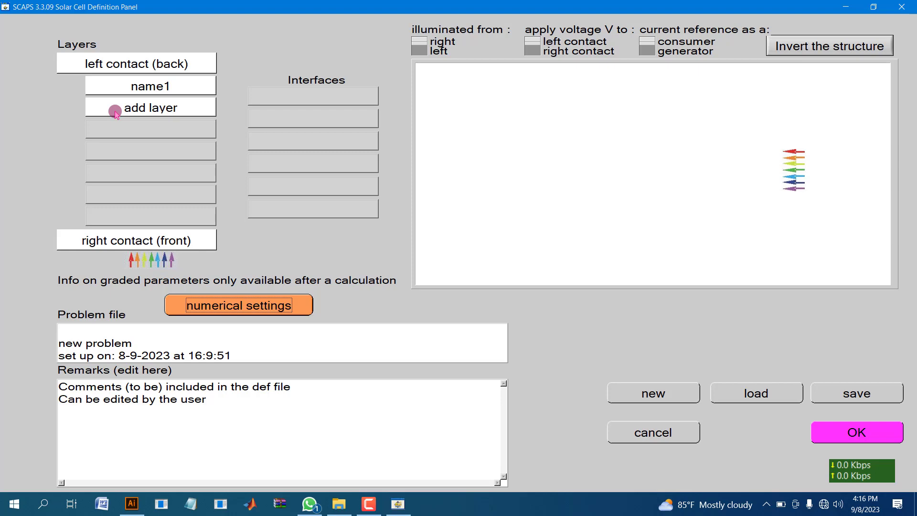
click(136, 87)
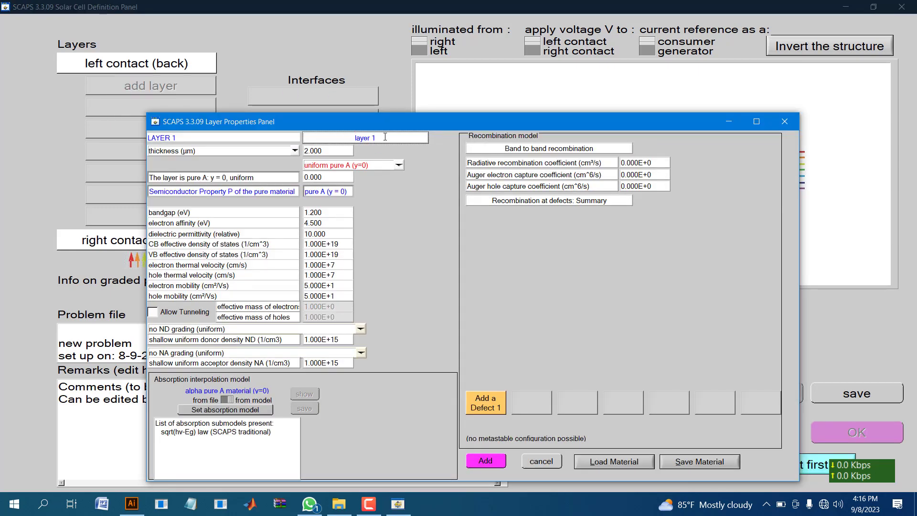
- Name the layer 'name 1', give it a 100 µm thickness, and enter the 3.2 eV bandgap
key(BackSpace)
key(BackSpace)
key(BackSpace)
key(BackSpace)
click(294, 151)
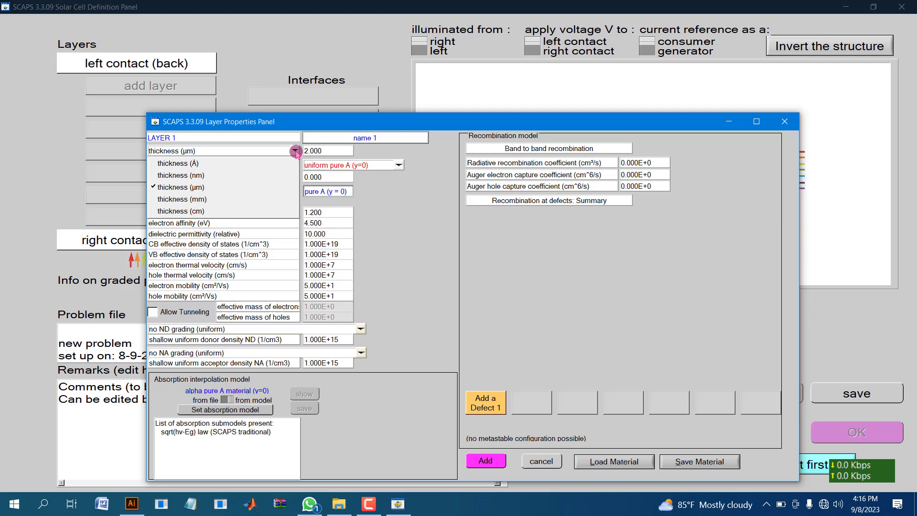
click(241, 186)
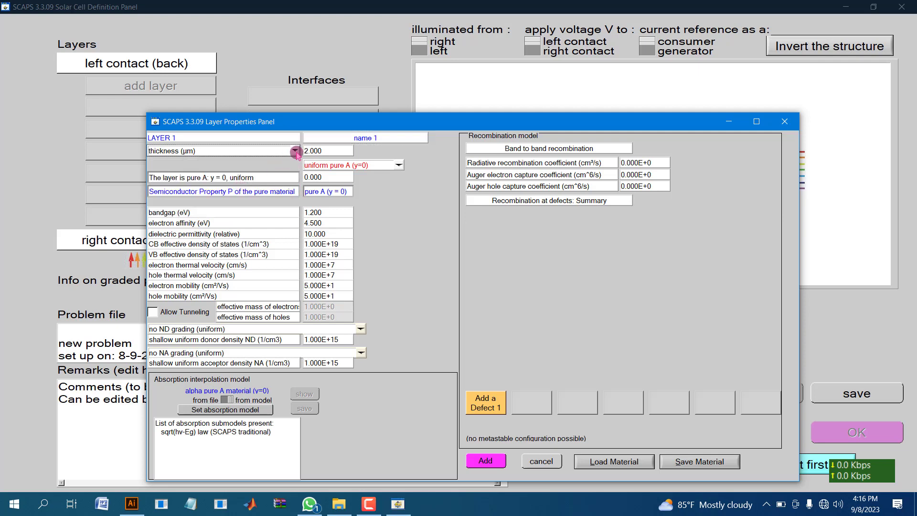
click(341, 153)
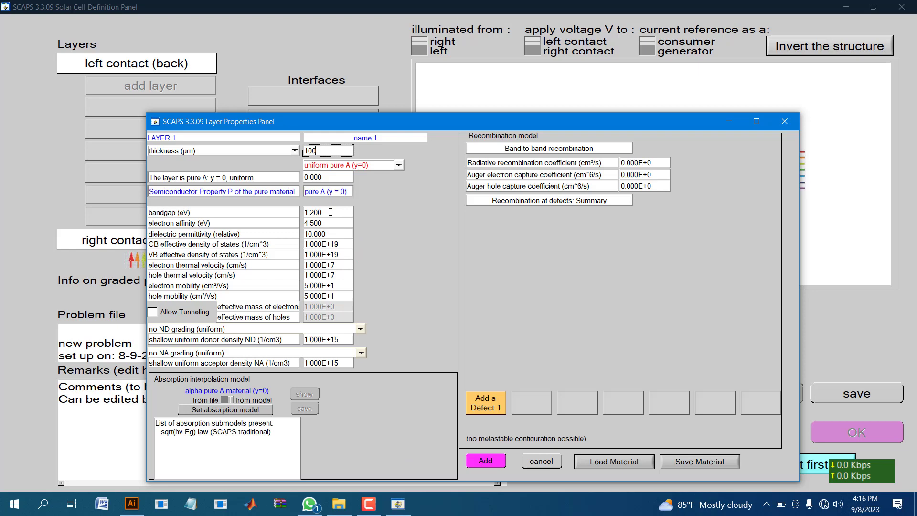
click(331, 211)
click(507, 327)
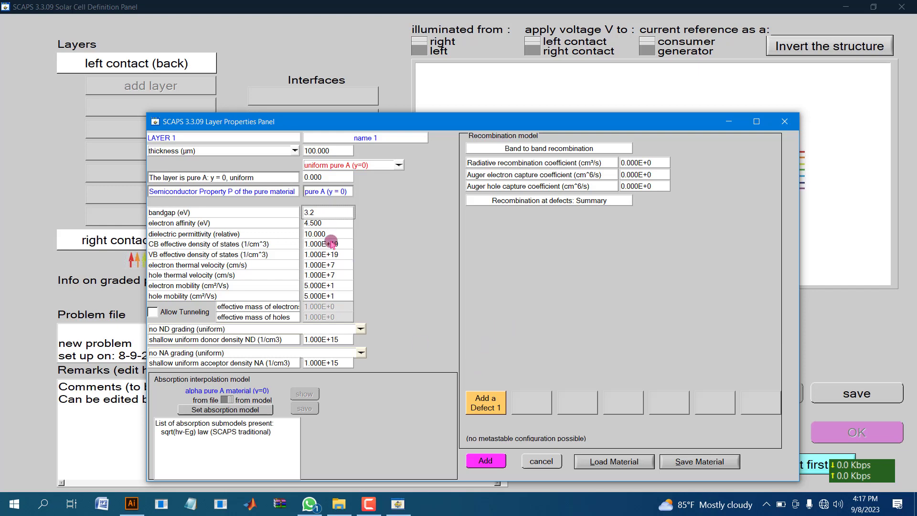
- Add the name 1 layer to the structure and briefly circle the cell diagram
click(486, 461)
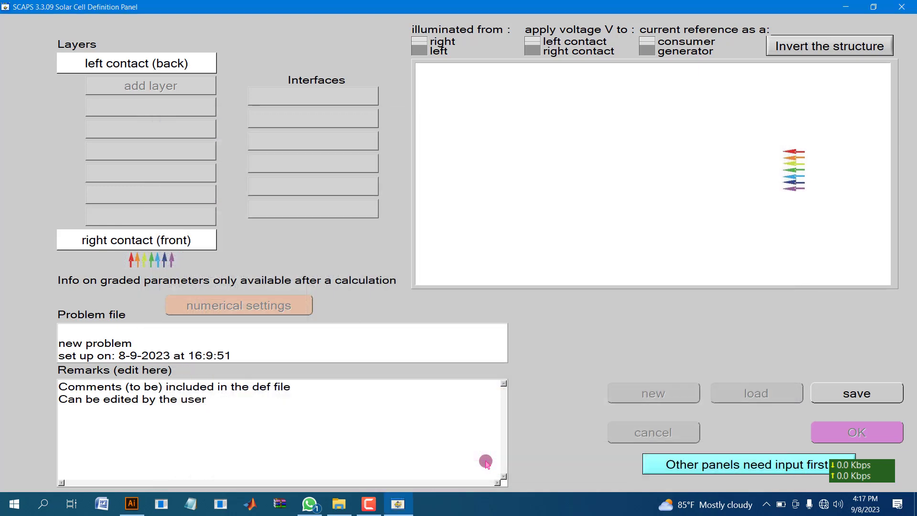
mouse_move(592, 79)
mouse_down()
mouse_move(446, 190)
mouse_move(696, 312)
mouse_move(818, 278)
mouse_move(783, 155)
mouse_move(569, 86)
mouse_up()
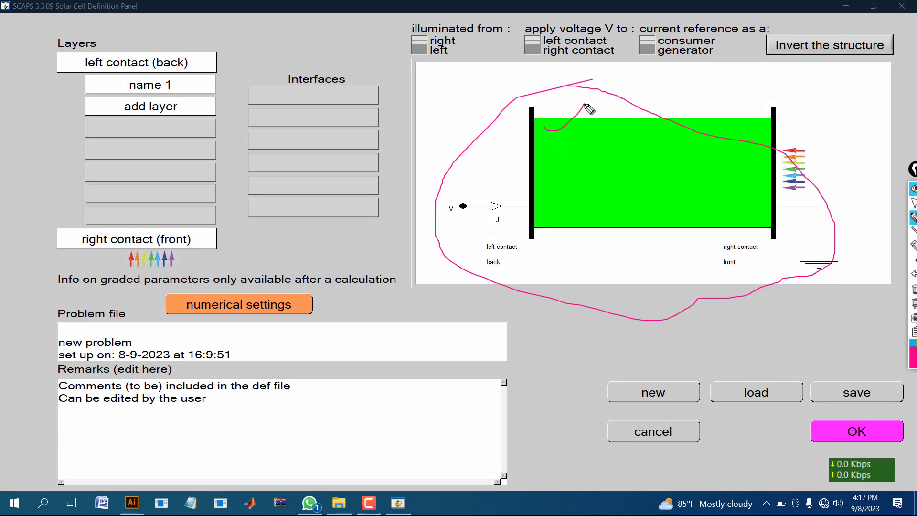
key(Escape)
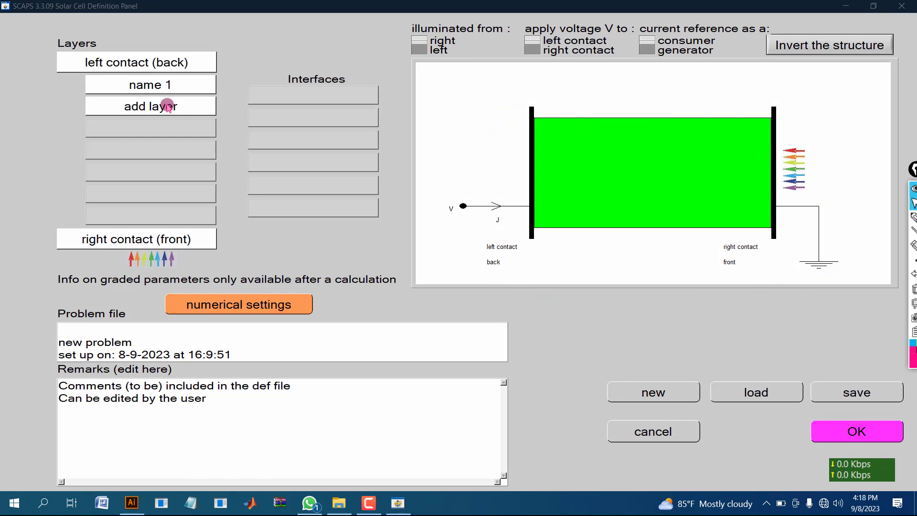
- Start a second layer named name2 with a 50 µm thickness
click(167, 106)
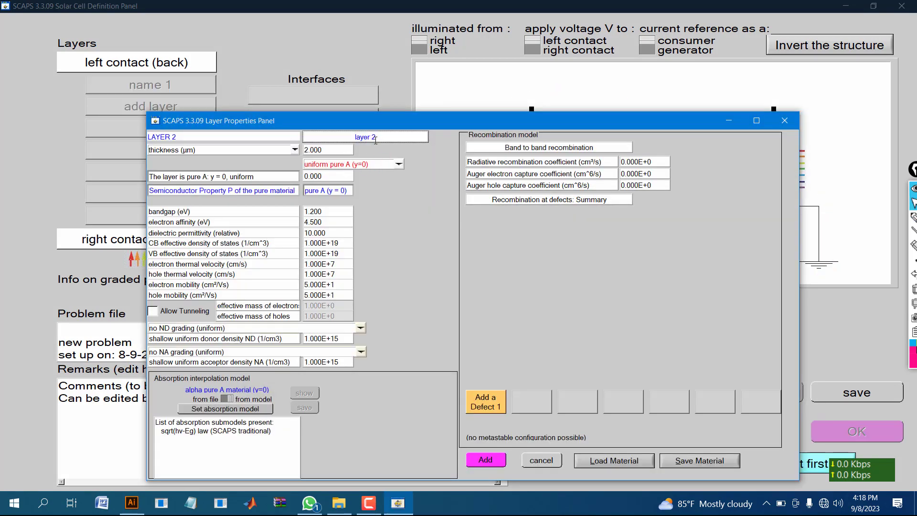
click(390, 141)
key(BackSpace)
click(326, 151)
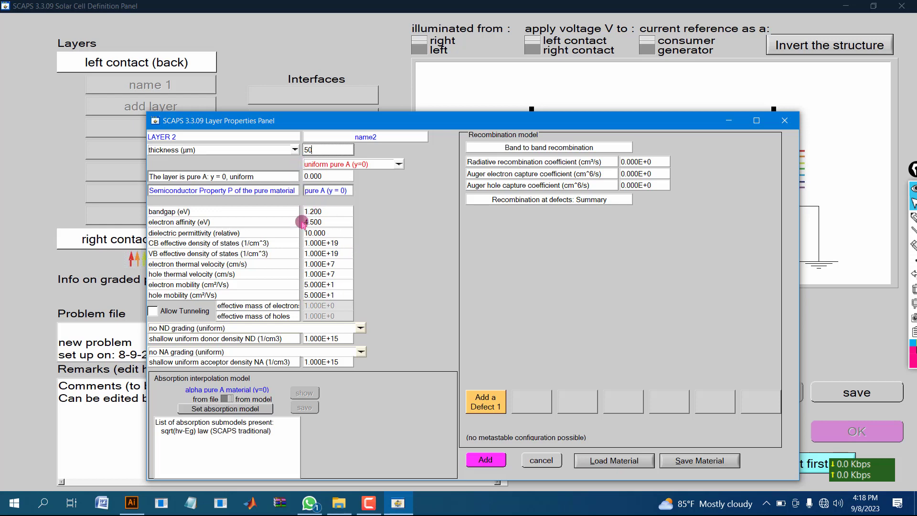
- Add a new defect to layer 2 after editing its defect density
click(487, 404)
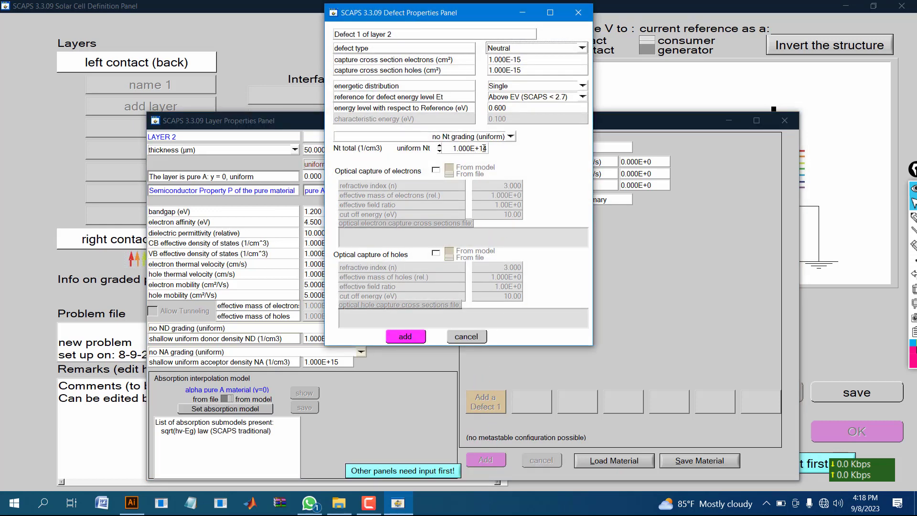
click(484, 148)
double_click(486, 148)
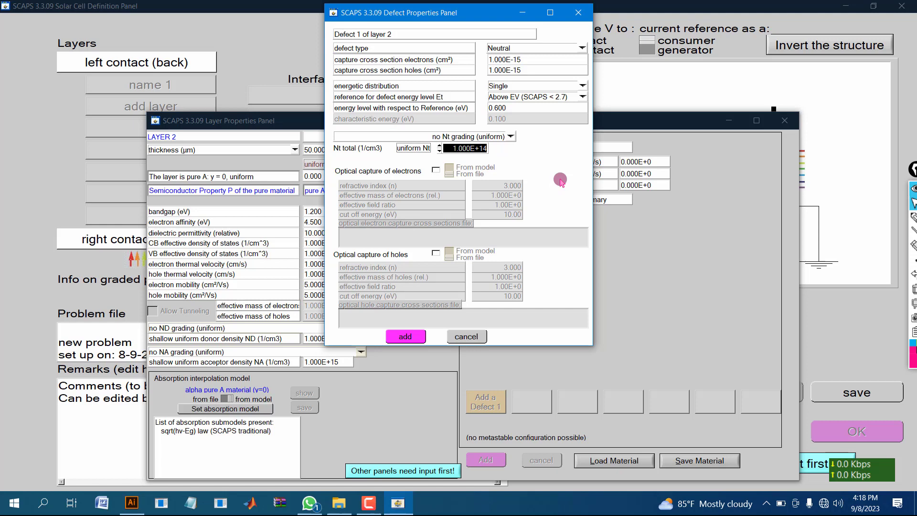
click(407, 335)
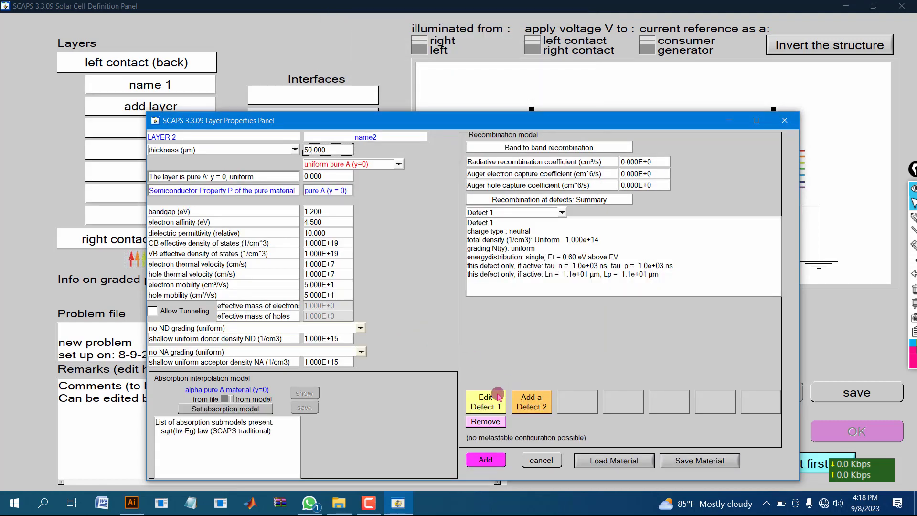
- Tick the defect area with the pen, then add the name2 layer to the structure
mouse_move(907, 221)
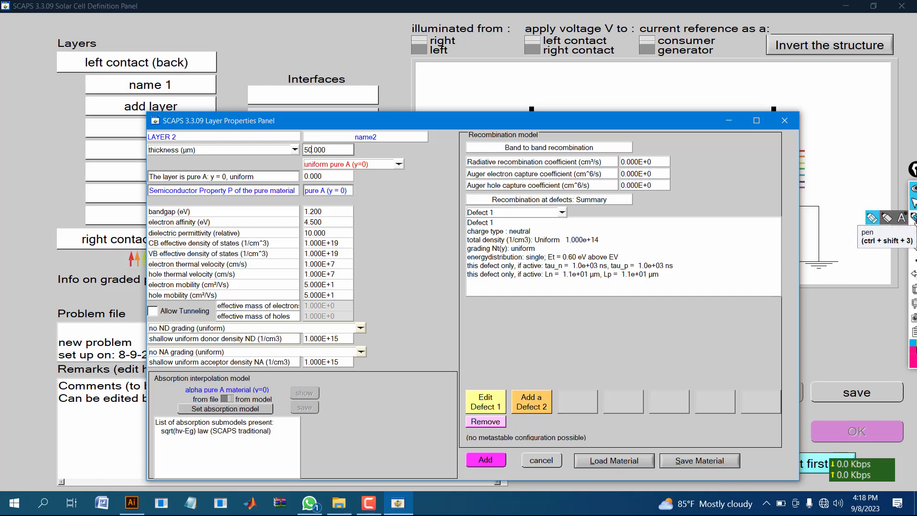
click(872, 219)
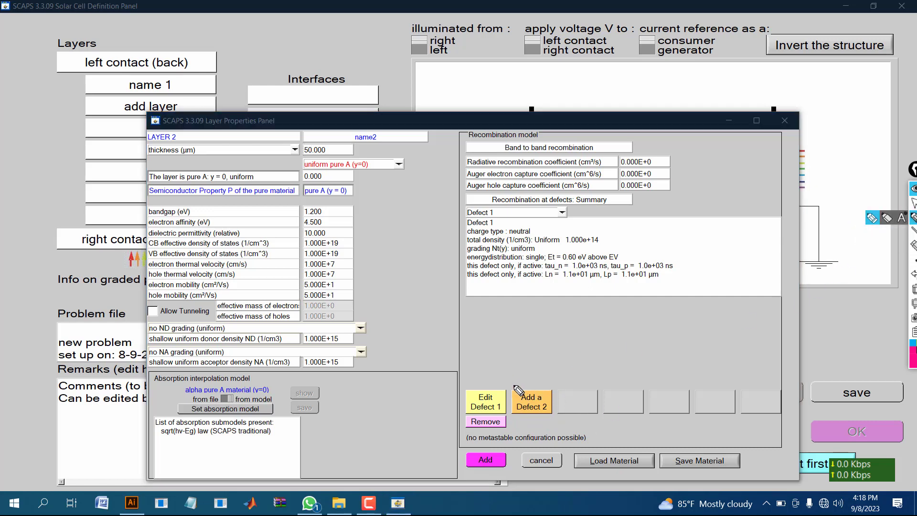
drag(534, 384, 548, 359)
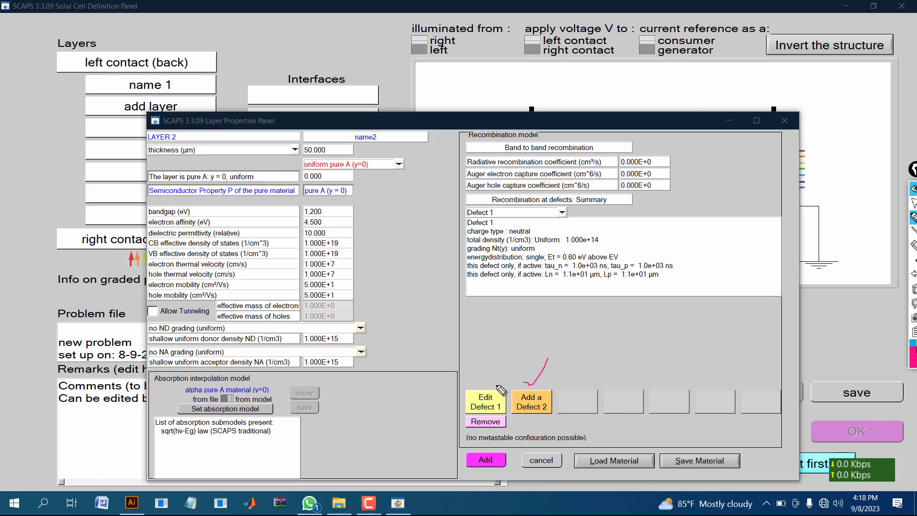
key(ctrl+shift+1)
click(485, 459)
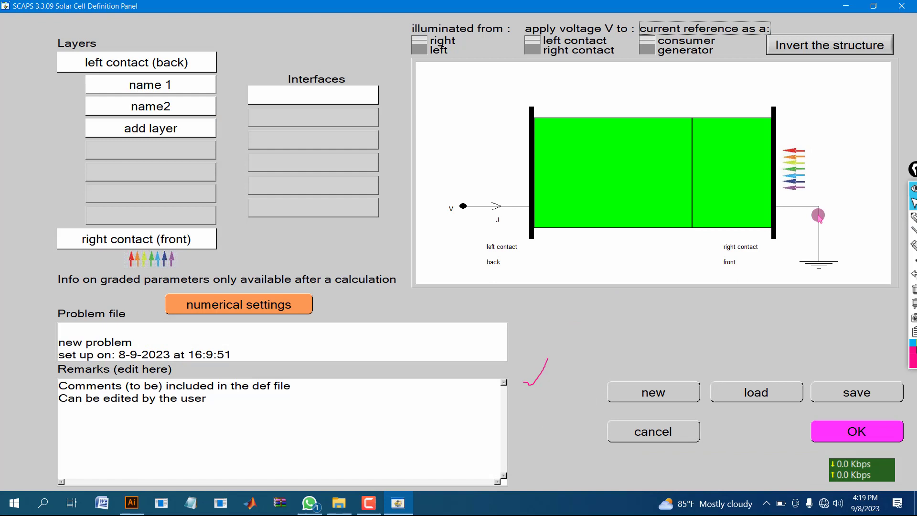
click(913, 217)
mouse_move(574, 171)
mouse_down()
mouse_move(573, 153)
mouse_move(566, 159)
mouse_up()
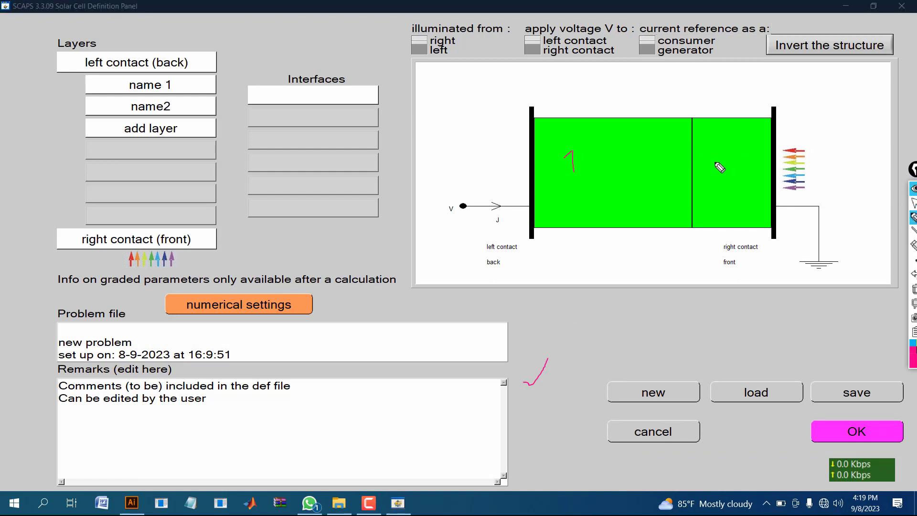
mouse_move(717, 162)
mouse_down()
mouse_move(724, 156)
mouse_move(718, 169)
mouse_move(726, 173)
mouse_up()
drag(587, 181, 587, 193)
drag(598, 182, 597, 183)
mouse_move(613, 181)
mouse_down()
mouse_move(620, 192)
mouse_move(614, 182)
mouse_up()
mouse_move(716, 187)
mouse_down()
mouse_move(726, 204)
mouse_move(714, 209)
mouse_move(727, 187)
mouse_move(731, 199)
mouse_move(744, 196)
mouse_up()
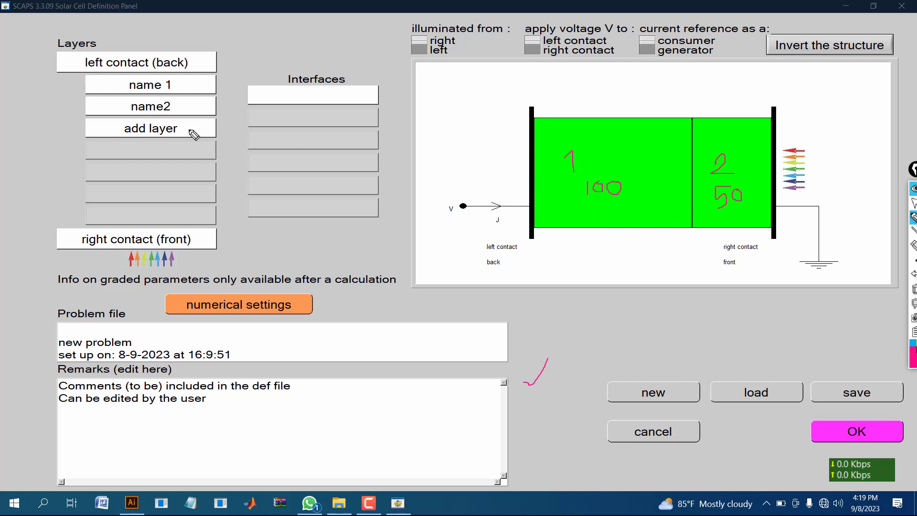
drag(189, 129, 195, 163)
drag(189, 131, 210, 150)
mouse_move(203, 86)
mouse_down()
mouse_move(221, 80)
mouse_move(224, 121)
mouse_move(208, 142)
mouse_move(210, 151)
mouse_move(225, 146)
mouse_move(225, 180)
mouse_up()
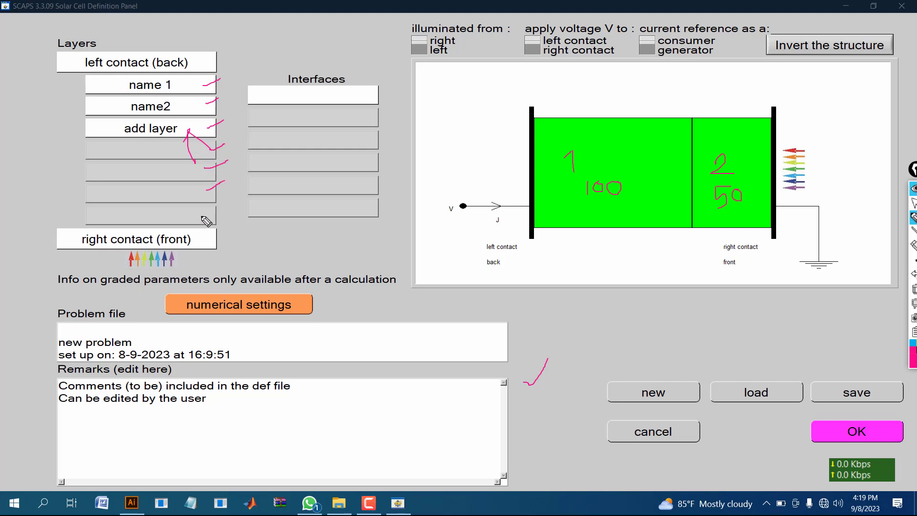
drag(201, 216, 223, 205)
mouse_move(326, 60)
mouse_down()
mouse_move(367, 180)
mouse_move(360, 78)
mouse_move(314, 59)
mouse_up()
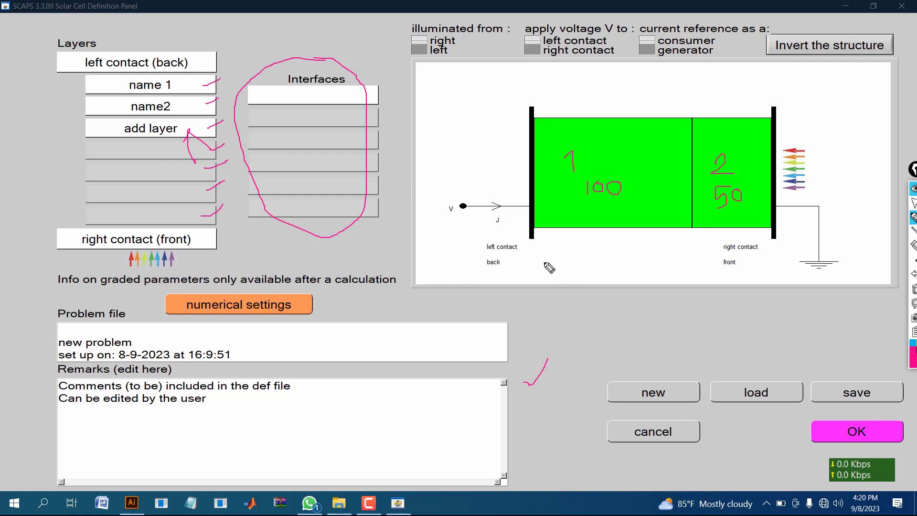
click(914, 203)
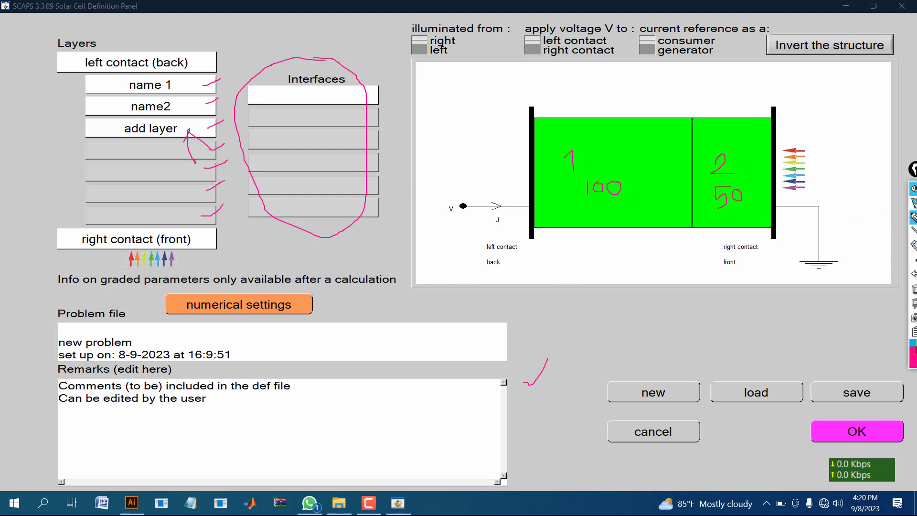
- Define a new third layer named 'last layer' with a 150 µm thickness
click(153, 131)
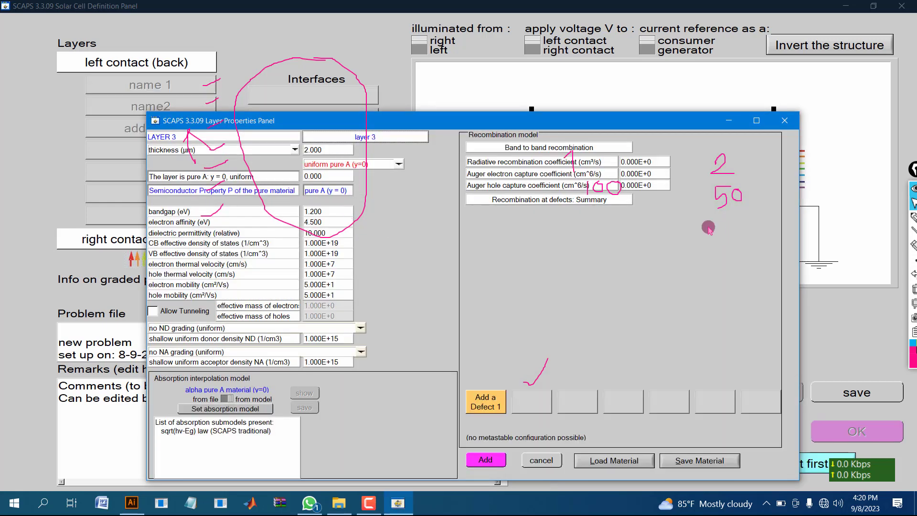
key(BackSpace)
key(BackSpace)
key(BackSpace)
key(BackSpace)
key(BackSpace)
key(BackSpace)
key(BackSpace)
text(last)
text( ls)
key(BackSpace)
key(BackSpace)
key(BackSpace)
key(BackSpace)
key(BackSpace)
key(BackSpace)
key(BackSpace)
text(last layer)
key(Tab)
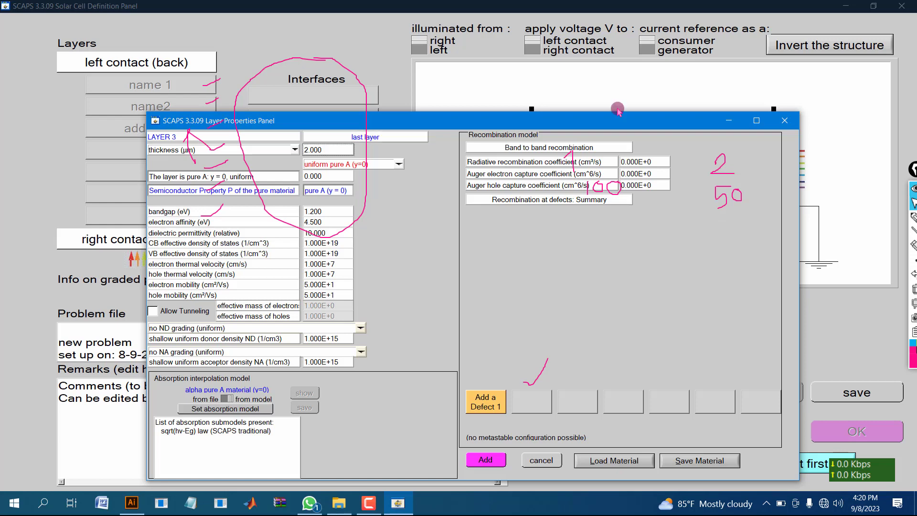
key(BackSpace)
key(BackSpace)
key(BackSpace)
key(BackSpace)
key(BackSpace)
text(150)
- Add the last layer to the stack and draw an arrow across the first layer
click(480, 461)
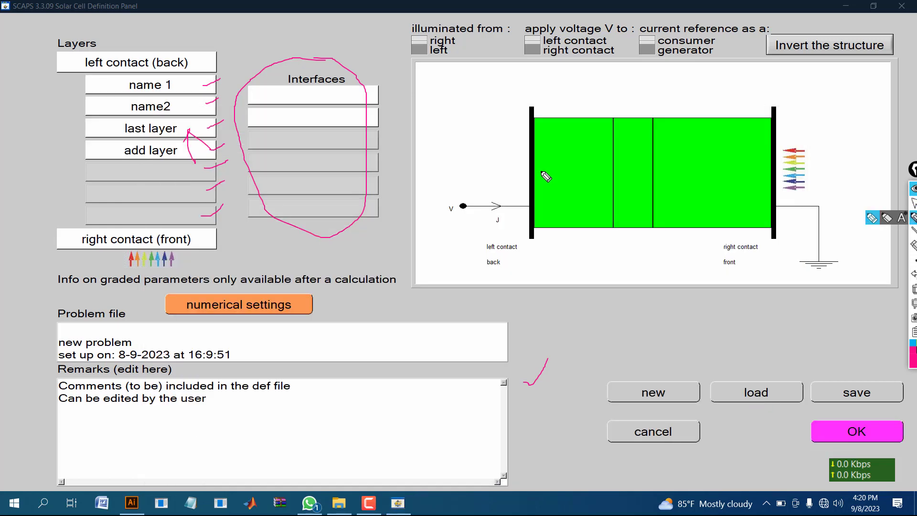
click(913, 217)
mouse_move(540, 171)
mouse_down()
mouse_move(604, 166)
mouse_move(537, 171)
mouse_move(553, 176)
mouse_up()
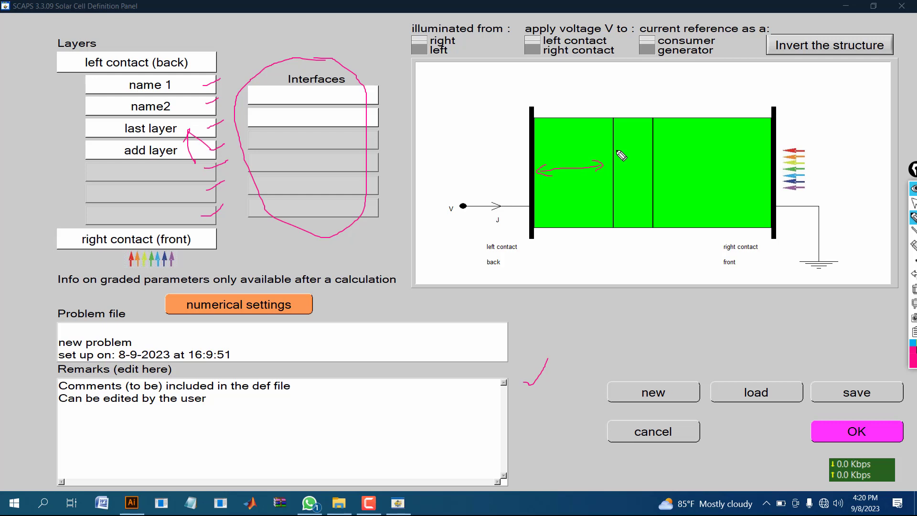
- Mark the middle and right layer spans, erase old marks, and circle the save button
drag(617, 151, 645, 148)
drag(653, 158, 774, 157)
click(913, 245)
drag(537, 370, 548, 382)
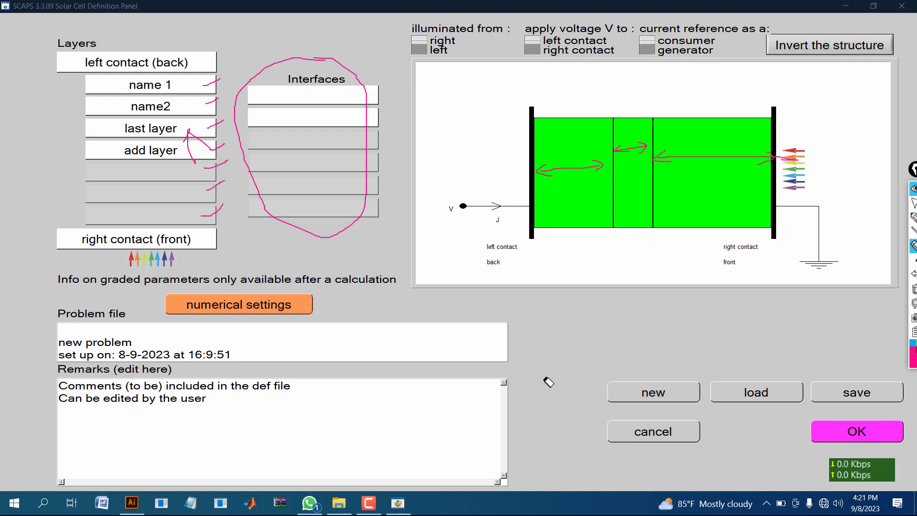
click(282, 58)
click(913, 217)
mouse_move(853, 371)
mouse_down()
mouse_move(874, 410)
mouse_move(862, 377)
mouse_up()
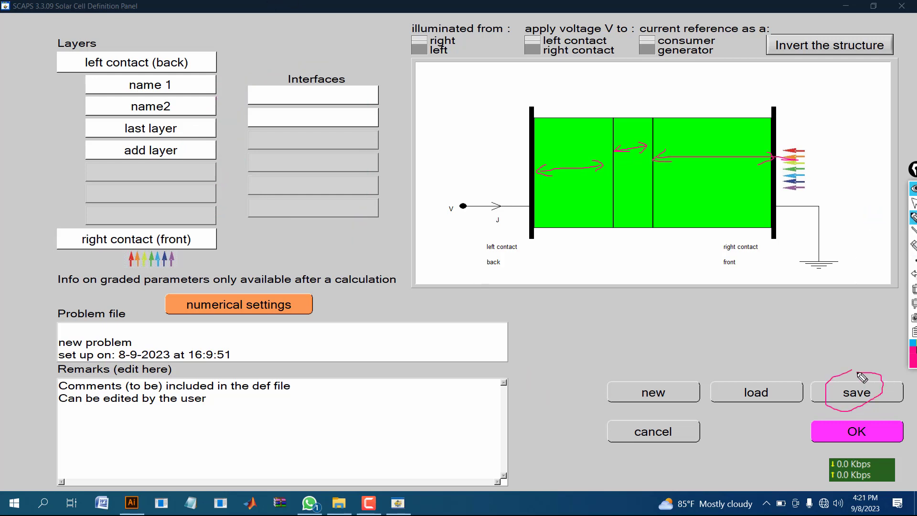
click(913, 203)
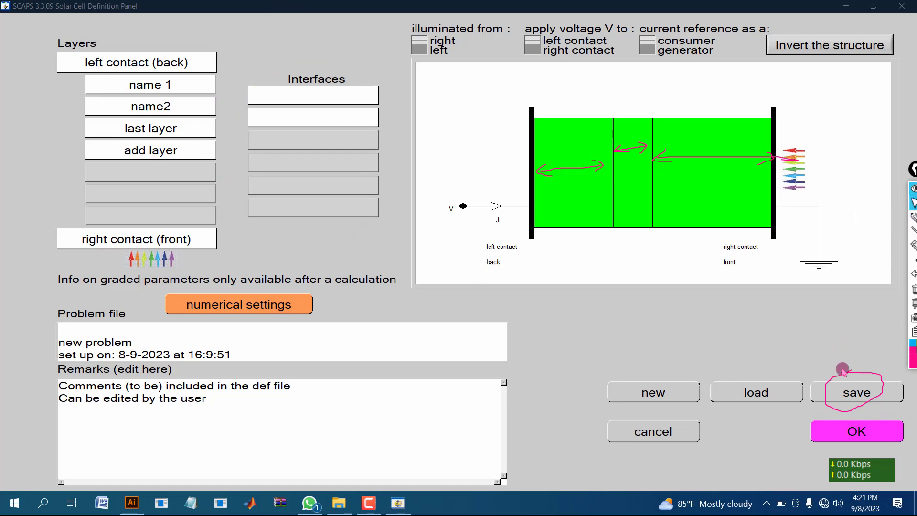
- Save the structure as 'layer' on the Desktop and close the definition panel
click(845, 393)
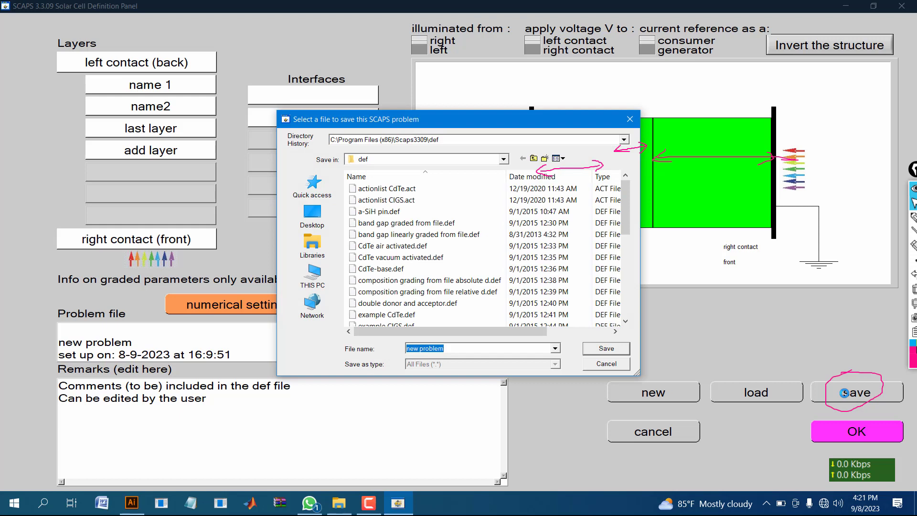
click(308, 221)
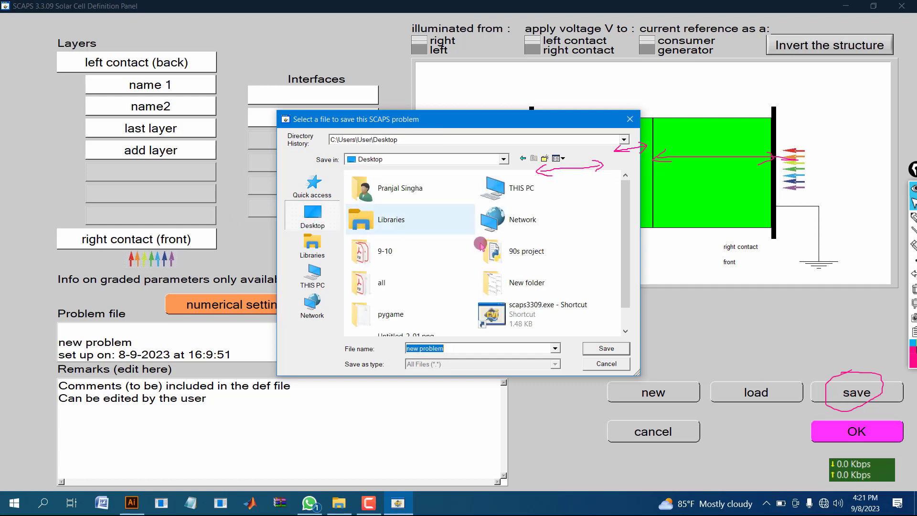
click(457, 348)
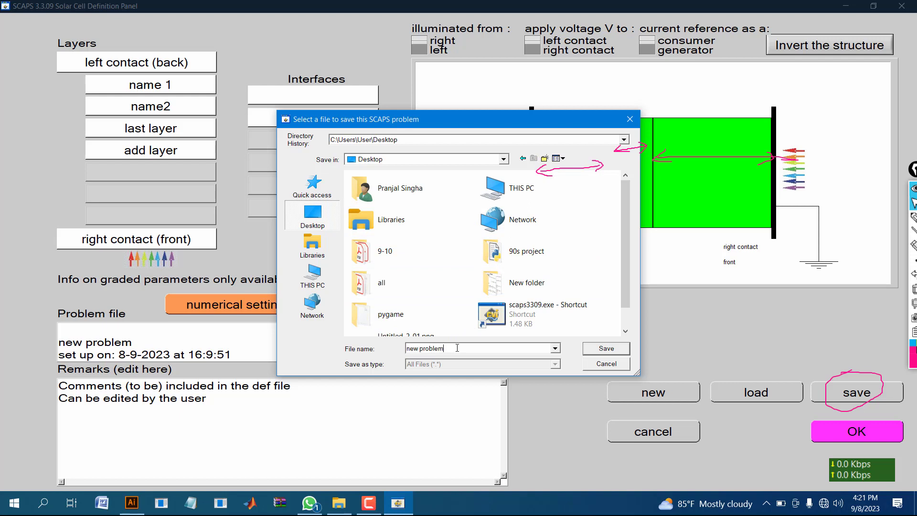
key(BackSpace)
key(BackSpace)
key(BackSpace)
key(BackSpace)
key(BackSpace)
key(BackSpace)
key(BackSpace)
key(BackSpace)
key(BackSpace)
key(BackSpace)
key(BackSpace)
text(layer)
click(606, 349)
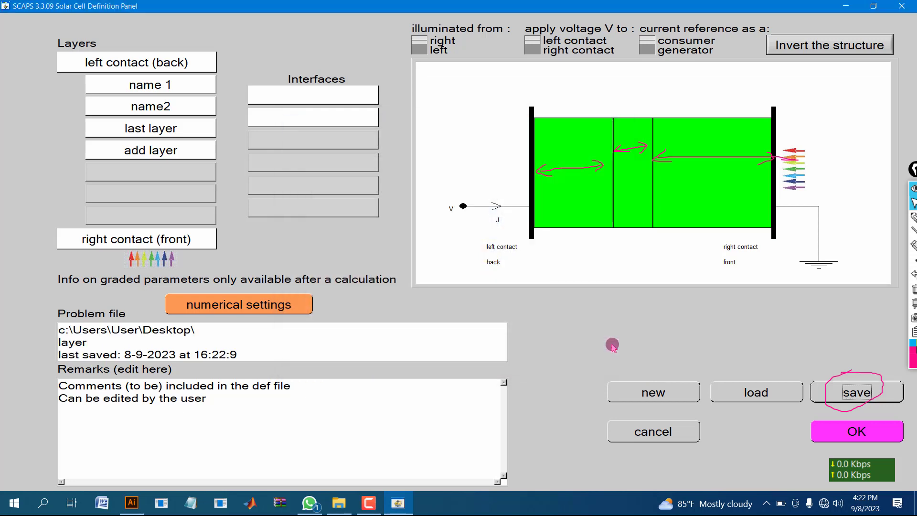
click(855, 434)
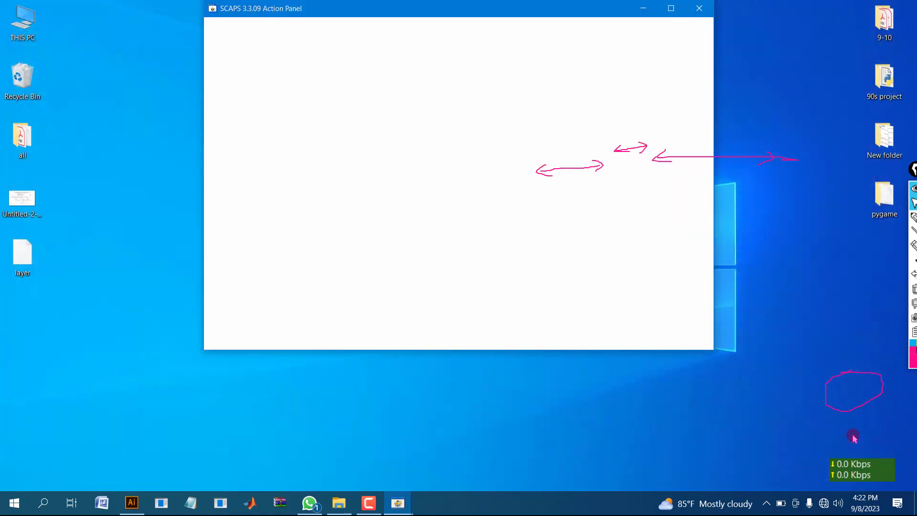